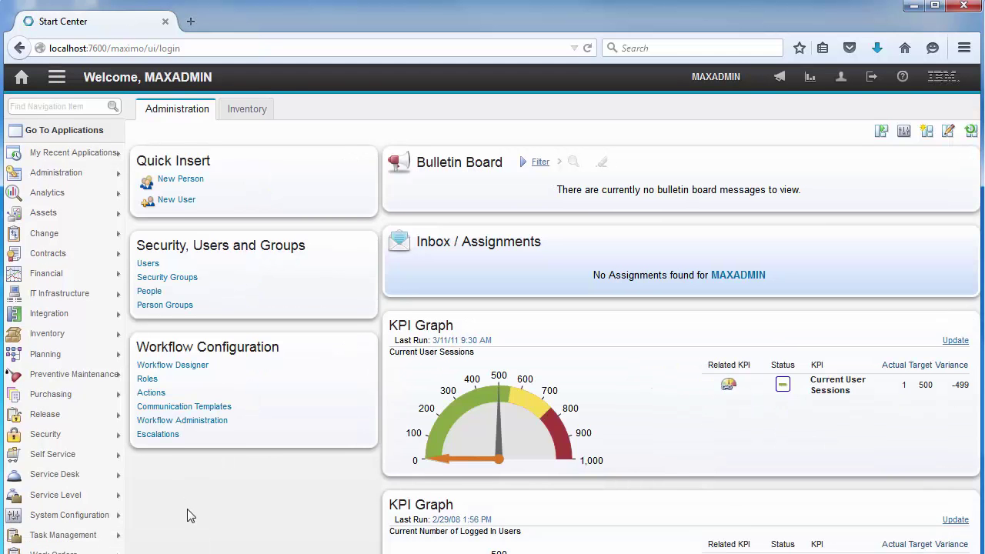
- Go to Applications > Work Orders > Work Order Tracking to list the BEDFORD work orders
mouse_move(83, 505)
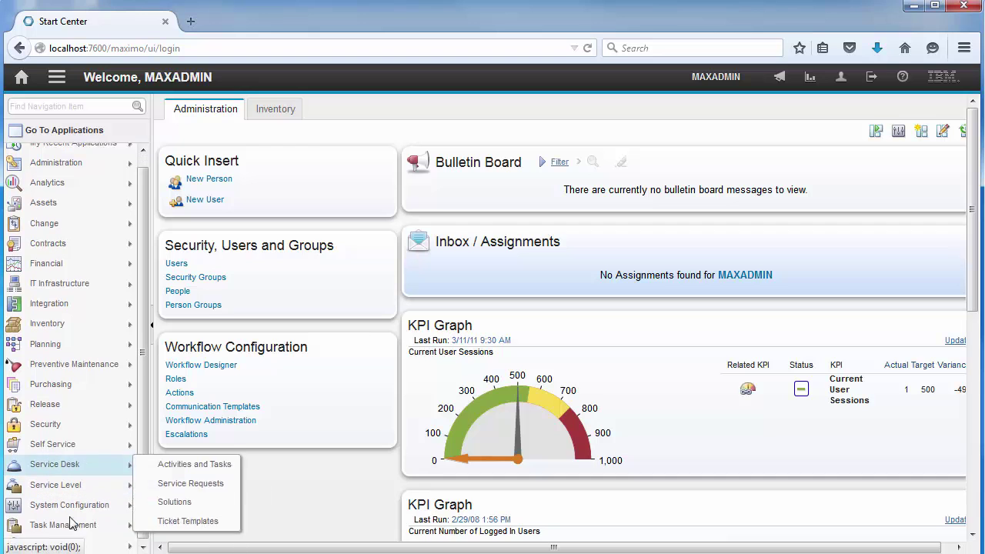
mouse_move(68, 543)
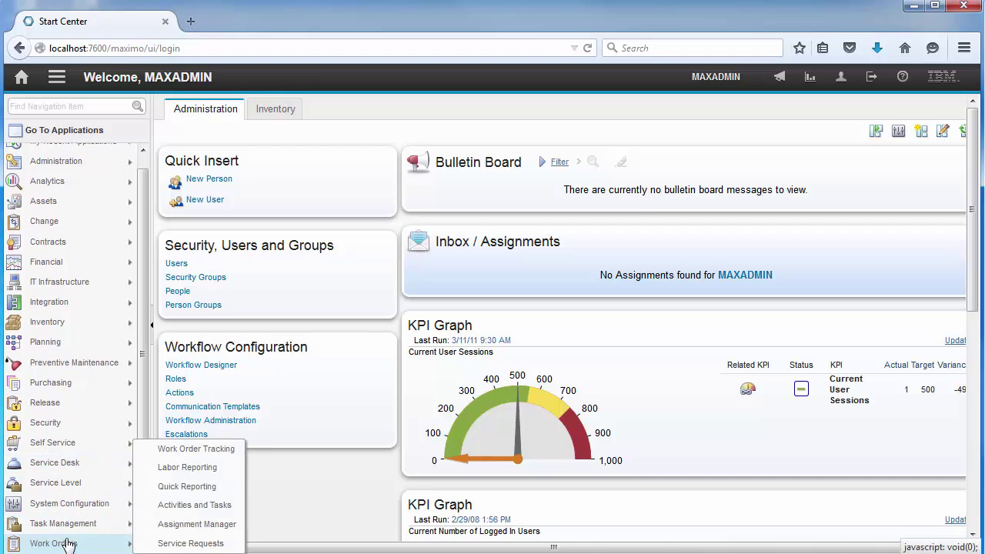
left_click(216, 454)
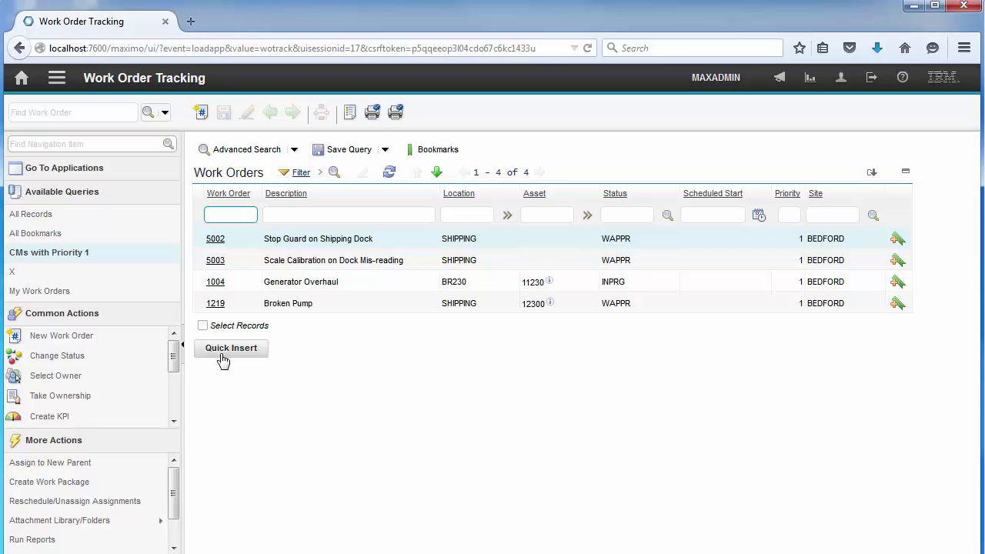
- Launch Quick Insert from the Work Orders list, creating work order 1221 in WAPPR
left_click(228, 349)
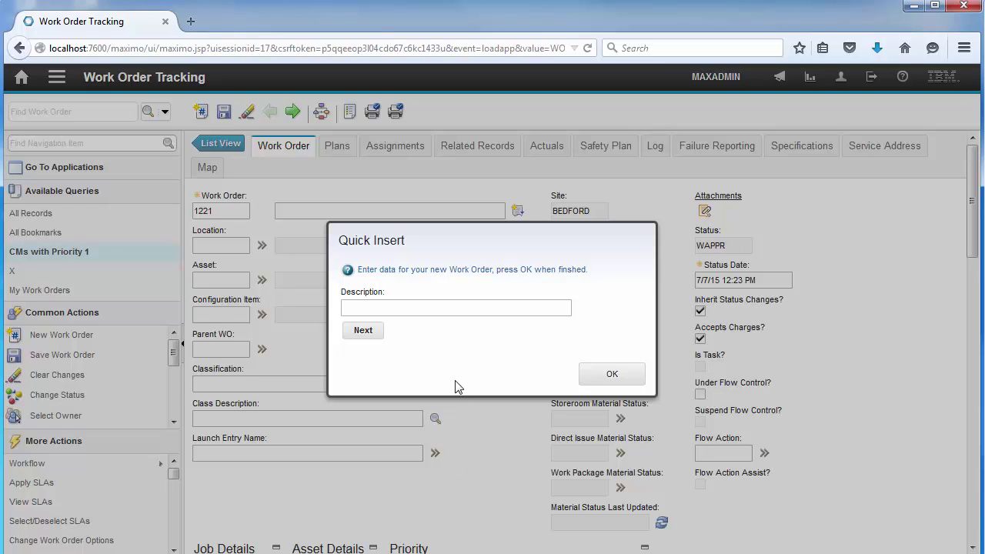
- Enter the description 'Leaking Pump' for work order 1221
left_click(486, 309)
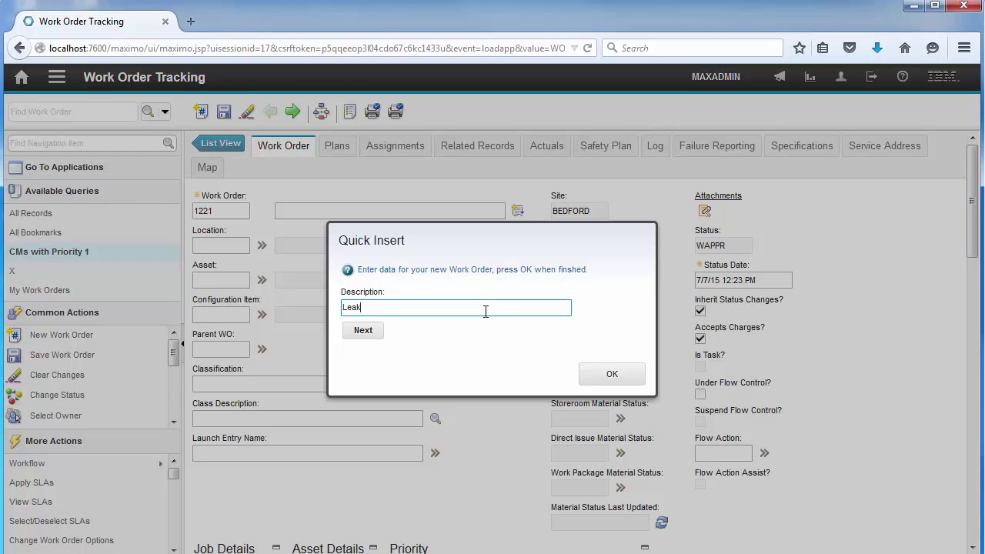
type("Leaking P")
key("Tab")
key("Return")
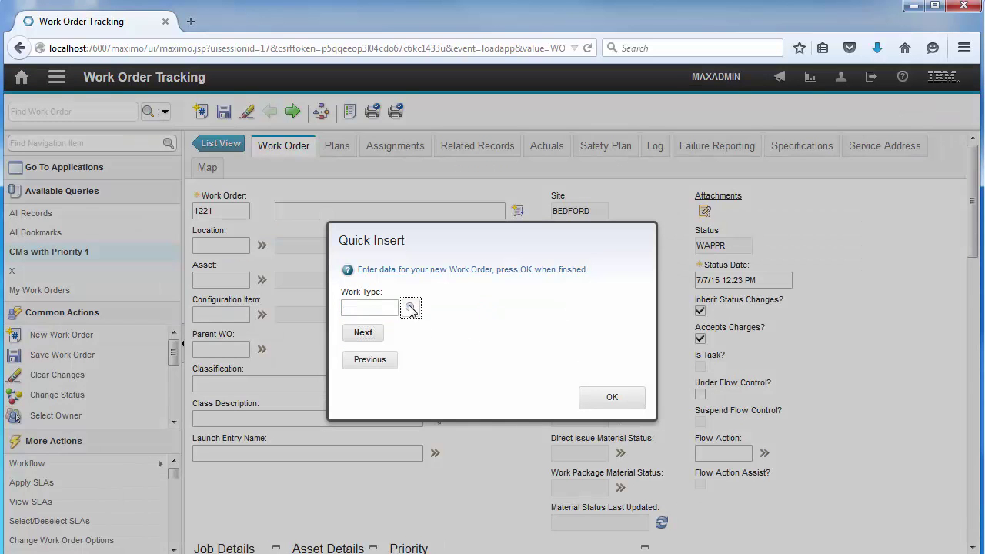
- Choose work type CM from the lookup and set priority 2
left_click(410, 307)
left_click(362, 269)
left_click(363, 332)
left_click(369, 306)
type("2")
left_click(363, 332)
- Select asset 11480, the Centrifugal Pump, and advance to Location GARAGE
left_click(410, 307)
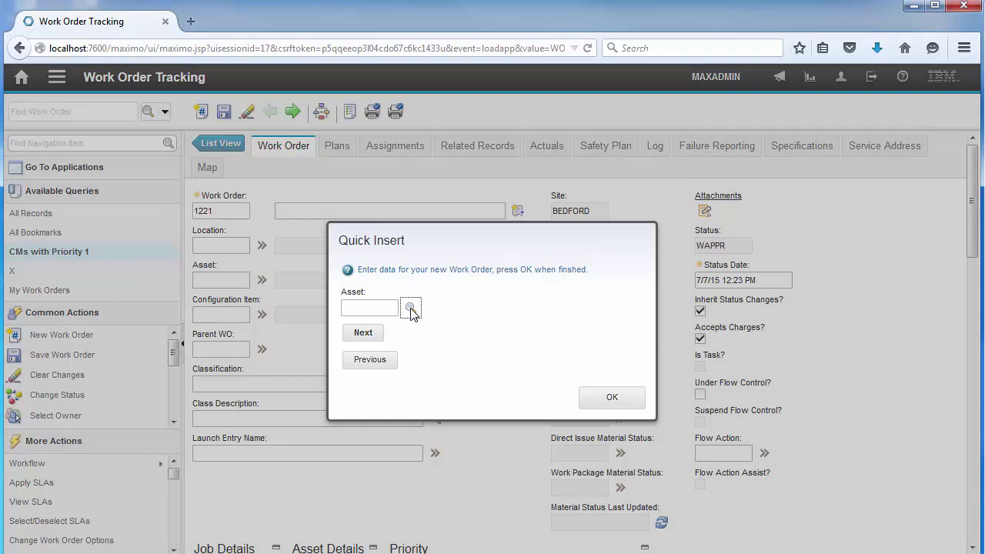
left_click(407, 163)
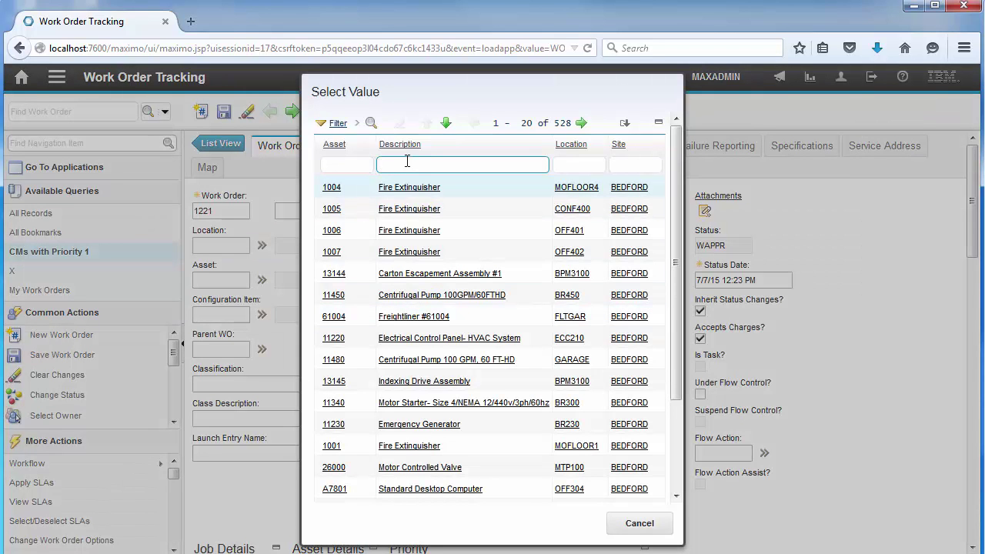
left_click(337, 362)
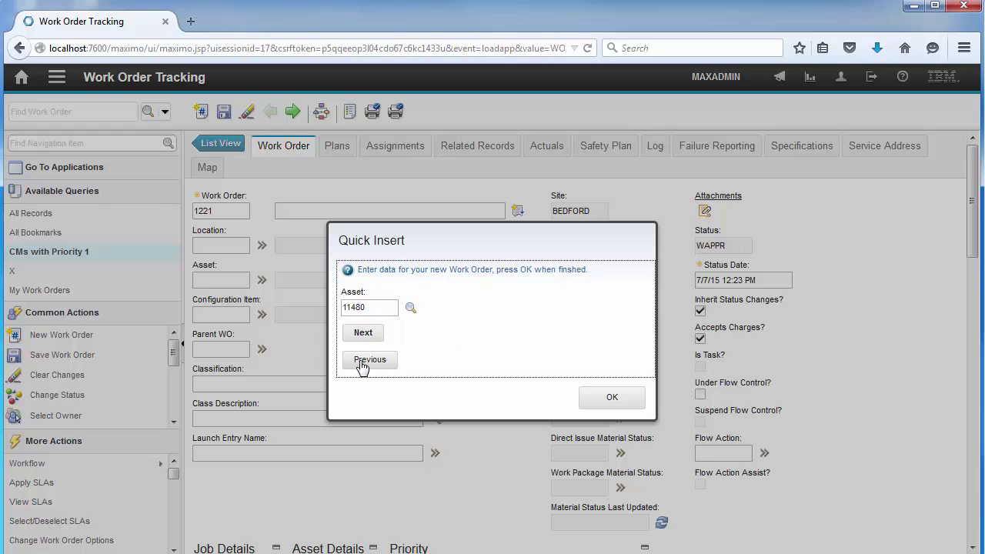
left_click(362, 335)
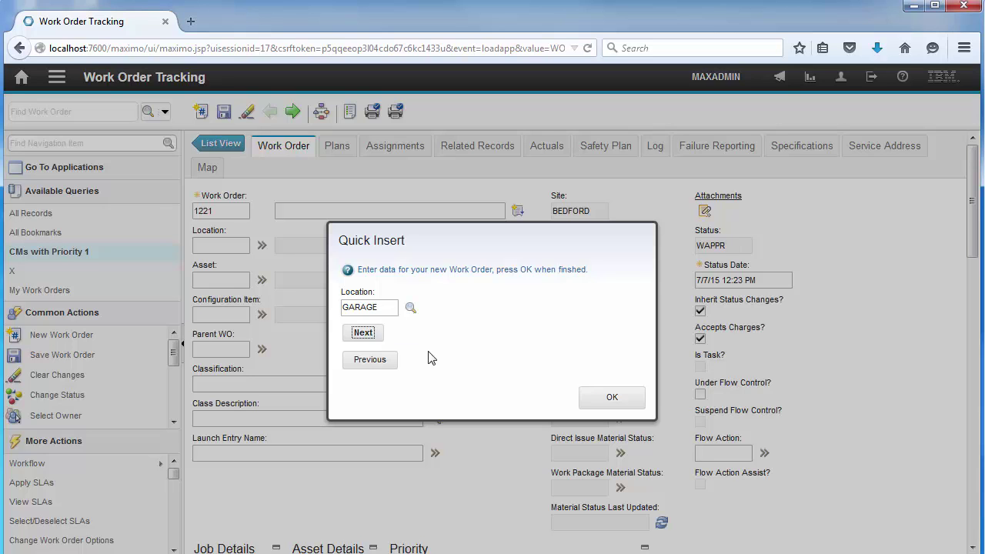
- Accept location GARAGE, pick problem code LEAK under PUMPS, and complete Quick Insert
left_click(363, 334)
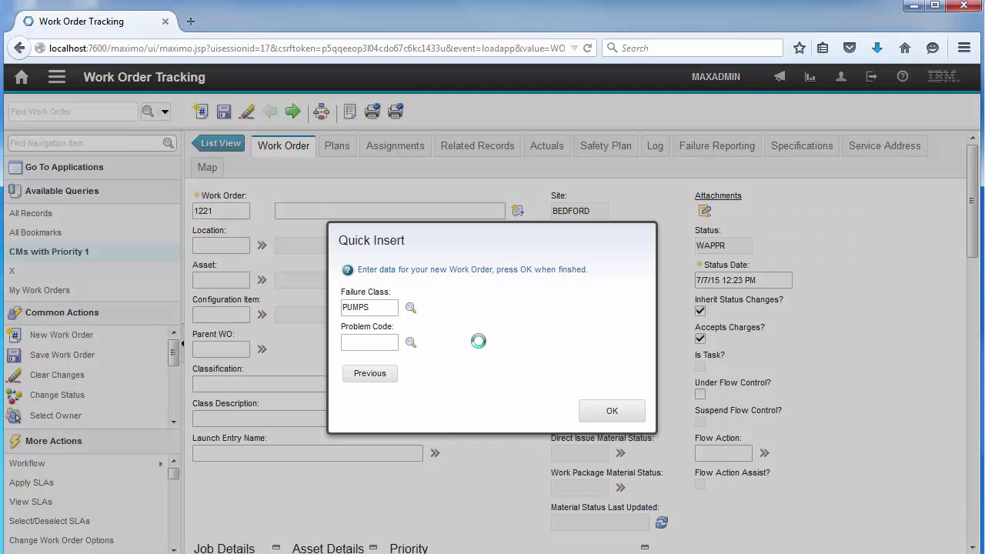
left_click(410, 342)
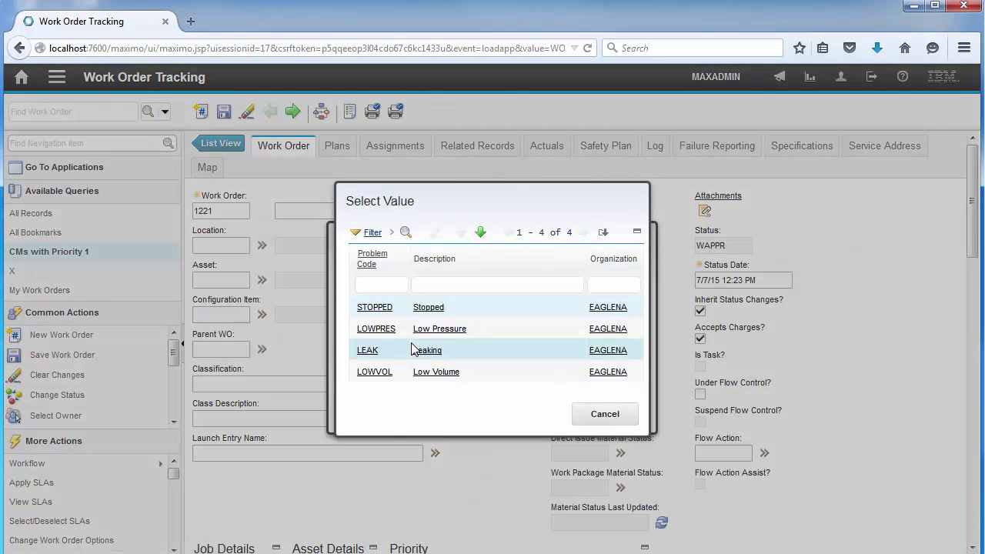
left_click(368, 351)
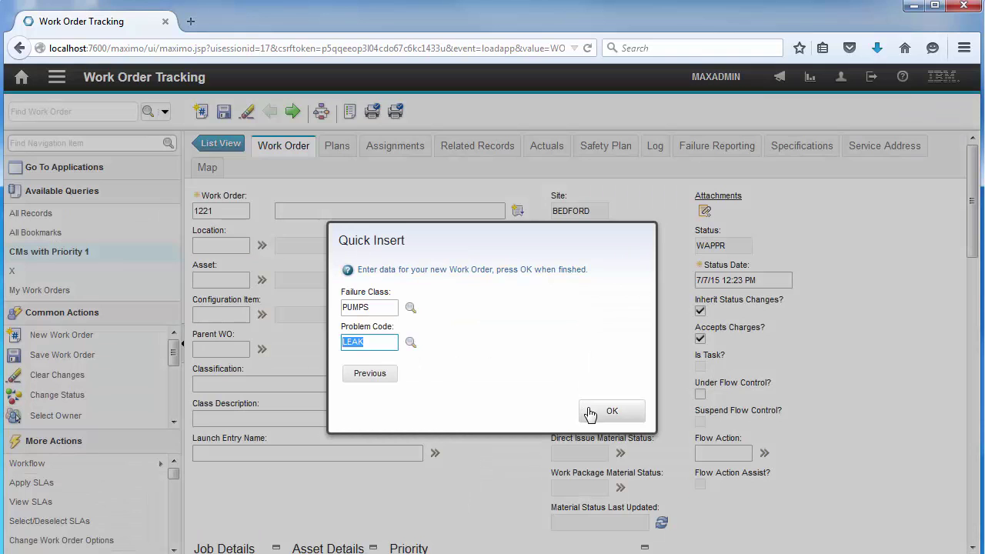
left_click(593, 411)
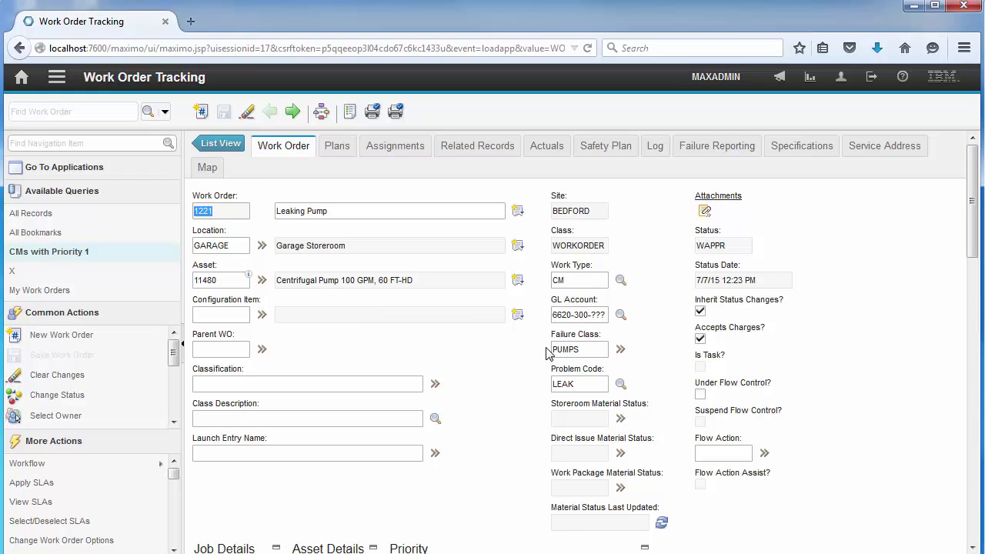
- Scroll through work order 1221's form to review its filled fields
scroll(518, 373, "down", 3)
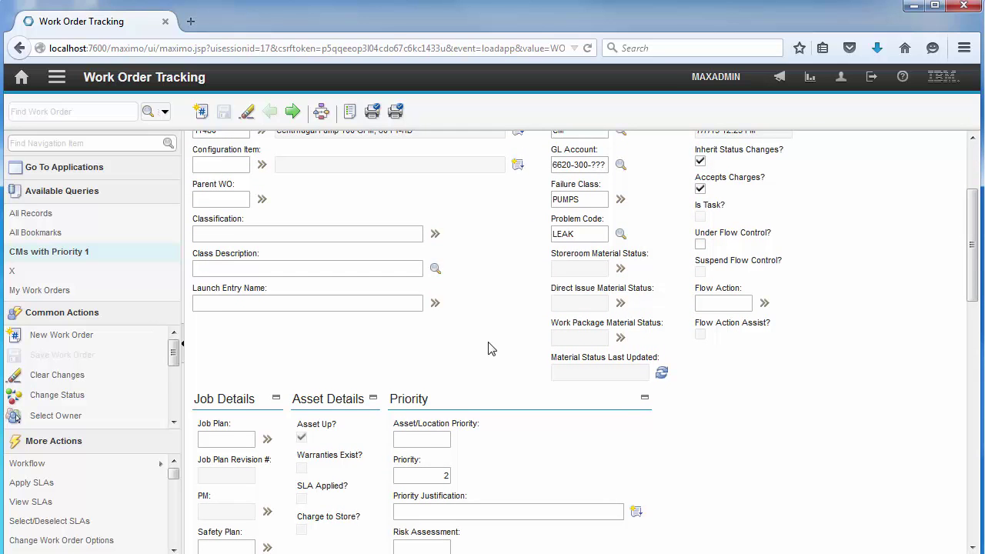
scroll(490, 349, "up", 3)
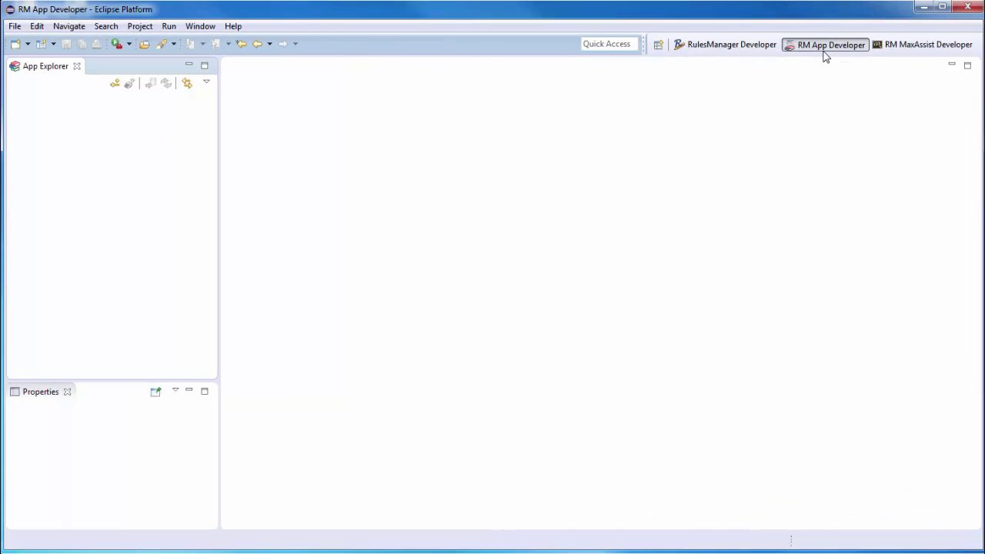
- Connect App Explorer to Maximo using the saved localhost:7600 login URL
left_click(115, 86)
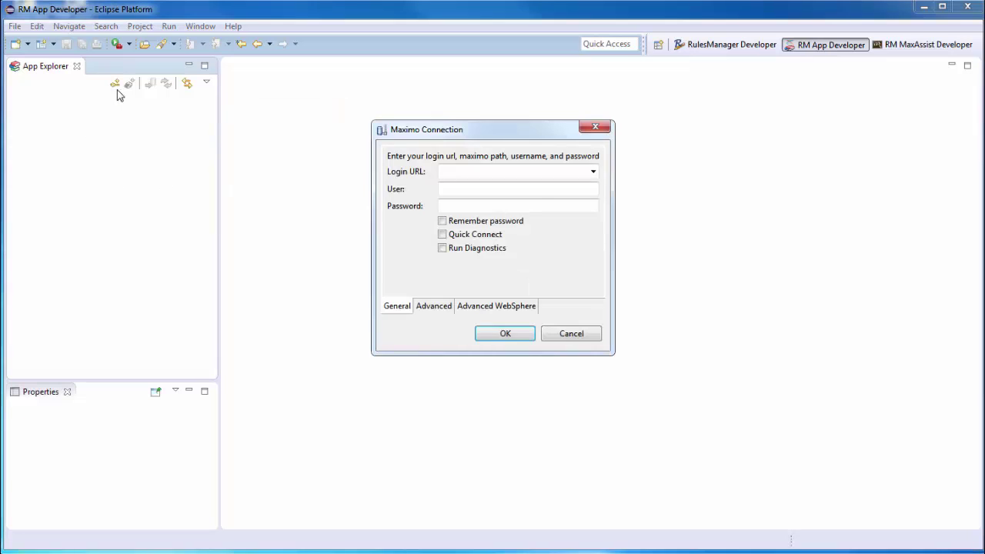
left_click(594, 172)
left_click(530, 216)
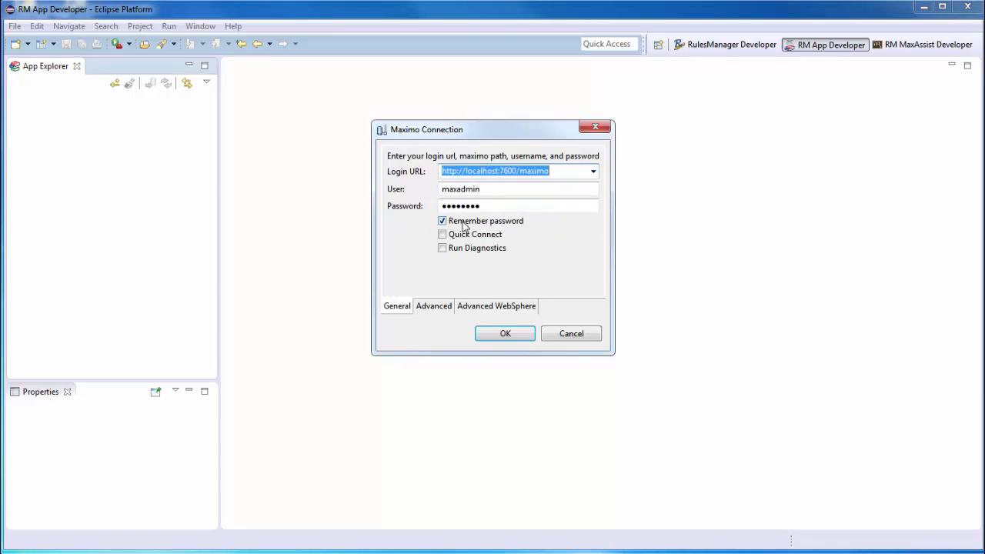
left_click(491, 337)
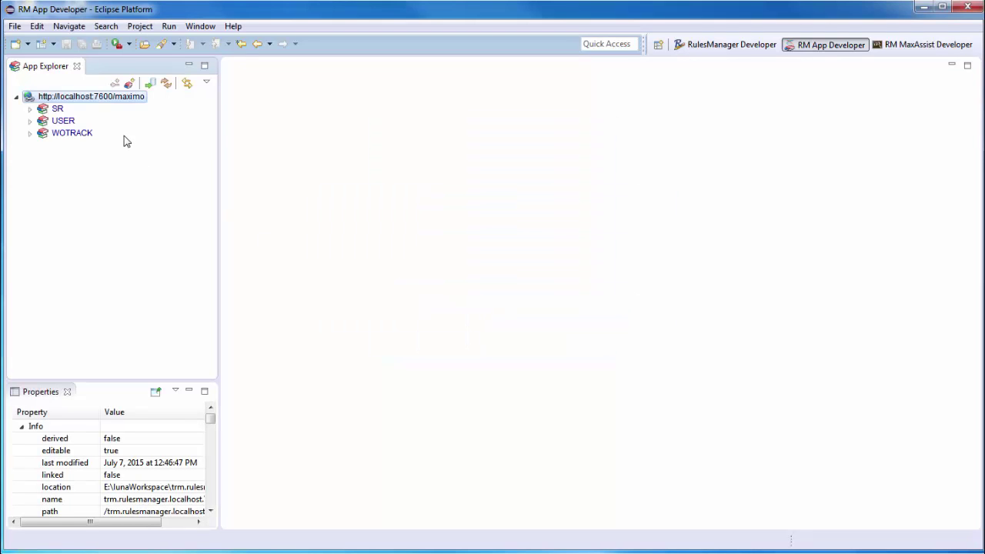
- Build and open the WOTRACK app, then display its List View
double_click(63, 134)
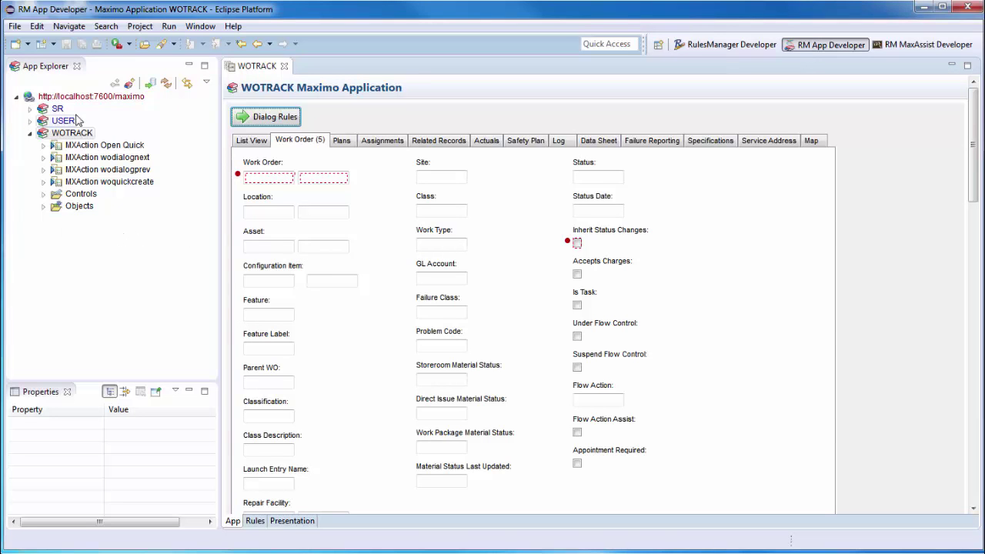
left_click(243, 143)
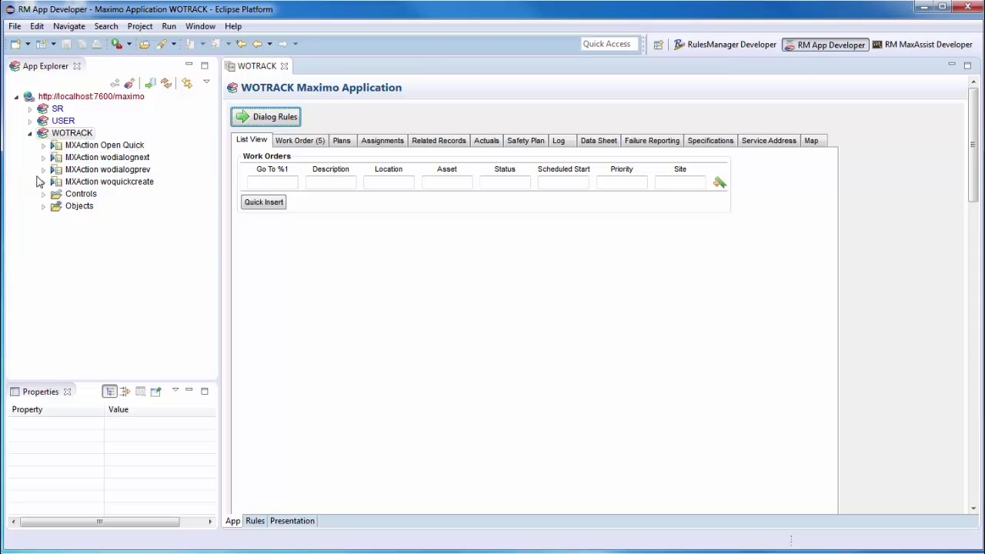
- Open the woquickcreate MXAction overview and expand WORKORDER's wodialog field to OnChange
double_click(67, 181)
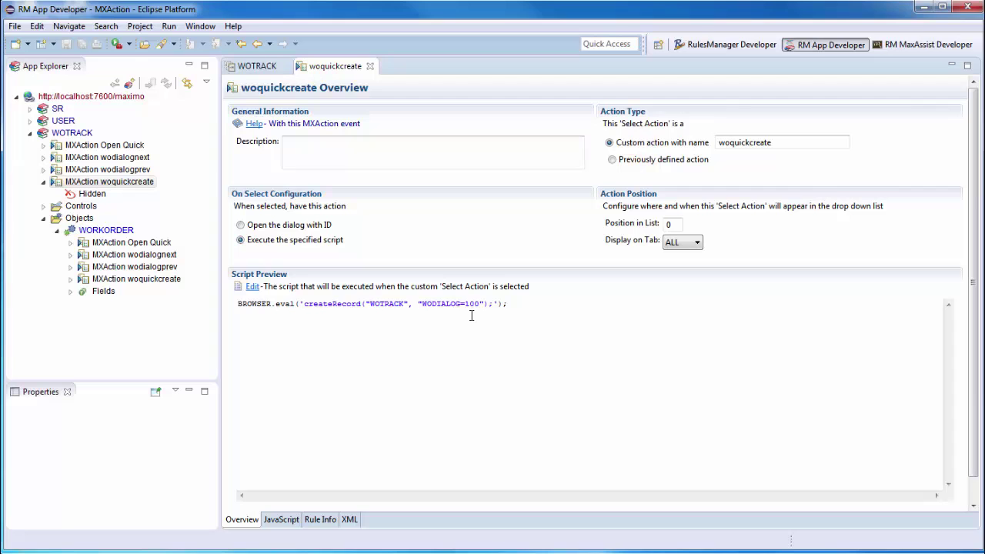
left_click(71, 292)
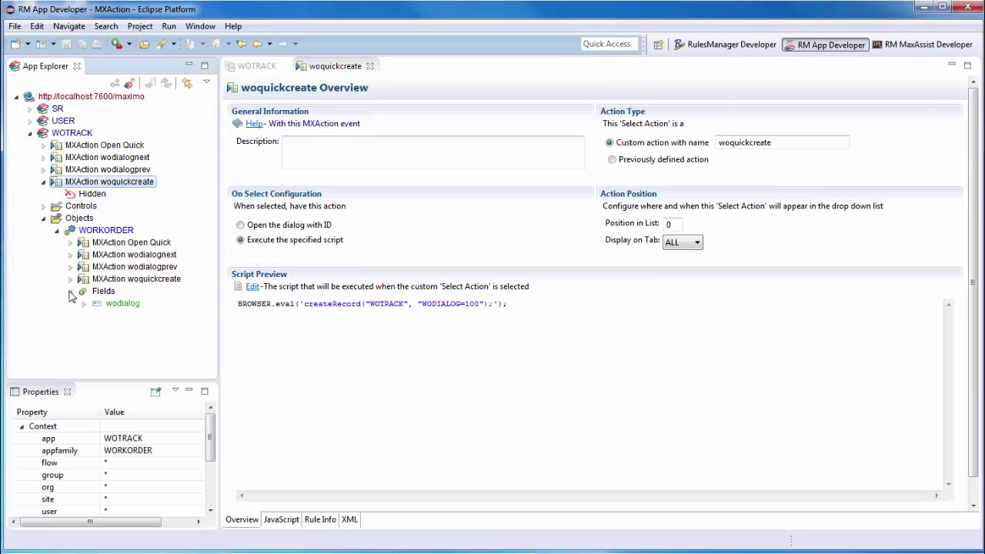
left_click(84, 303)
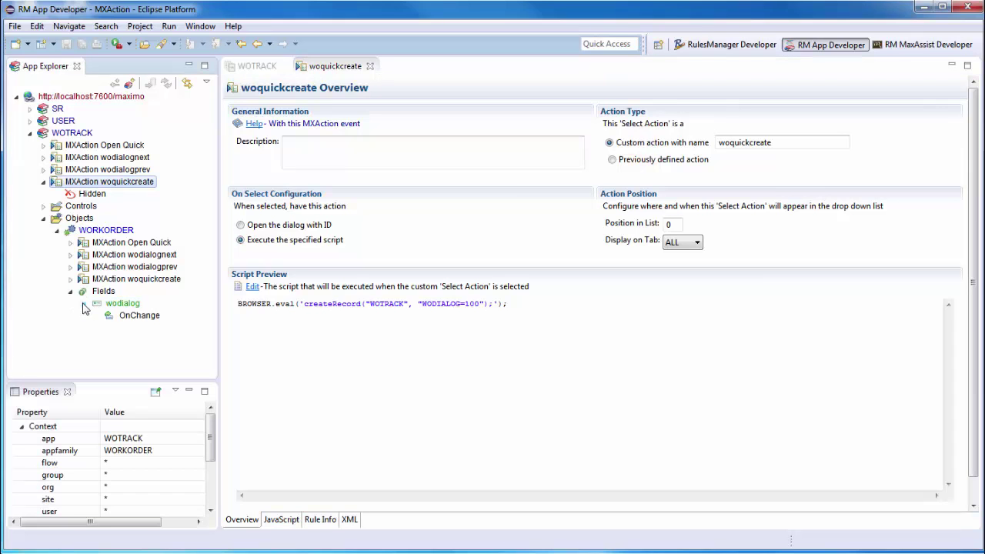
- Open wodialog's OnChange script, which resets wodialog to 0 and sends mainrec at 100
double_click(127, 319)
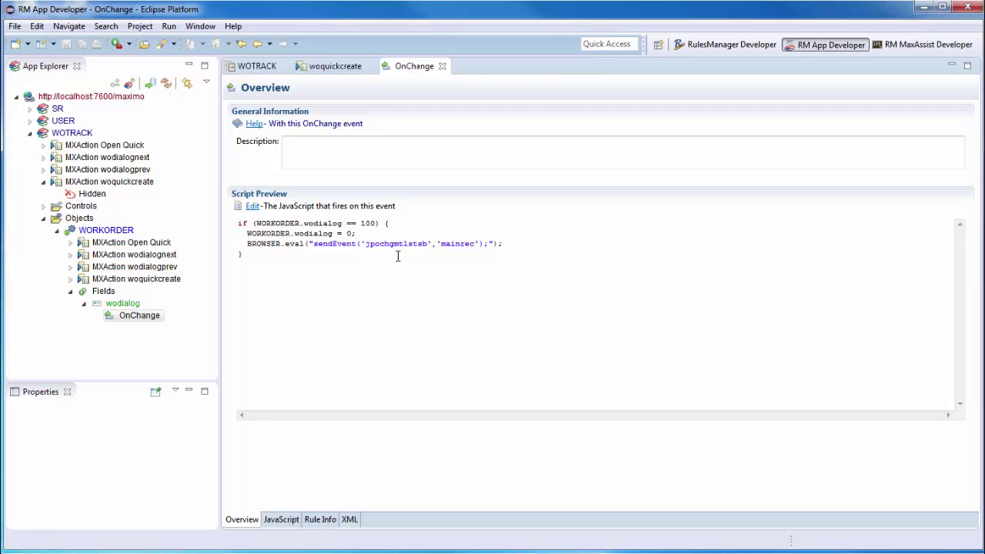
- Show the WOTRACK Quick Insert dialog design from its Dialog Rules in Rules Manager Studio
left_click(255, 67)
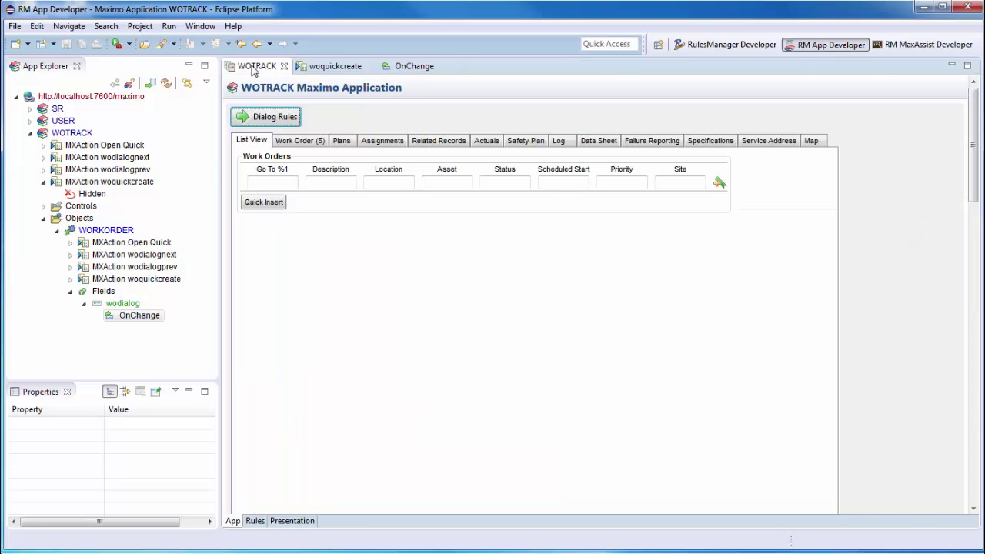
left_click(266, 120)
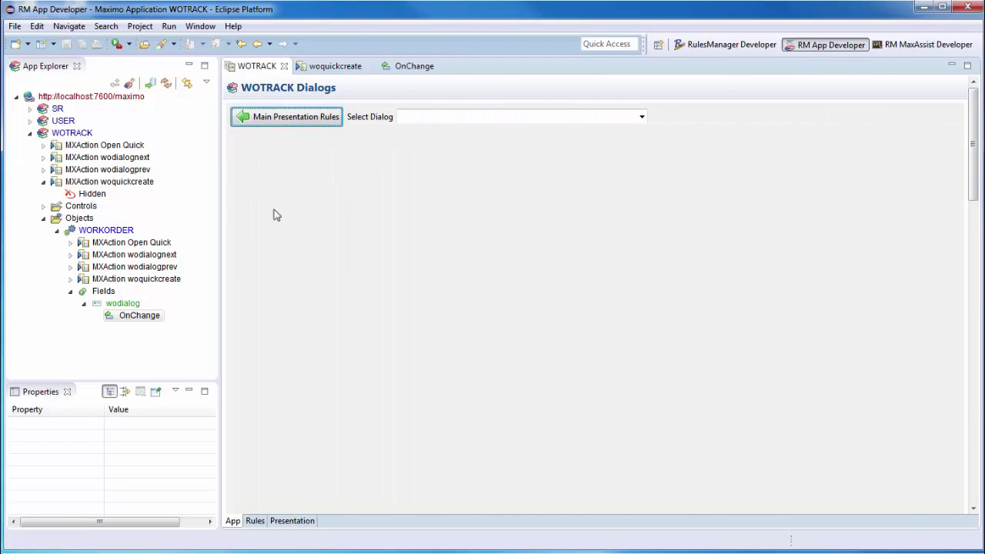
left_click(642, 118)
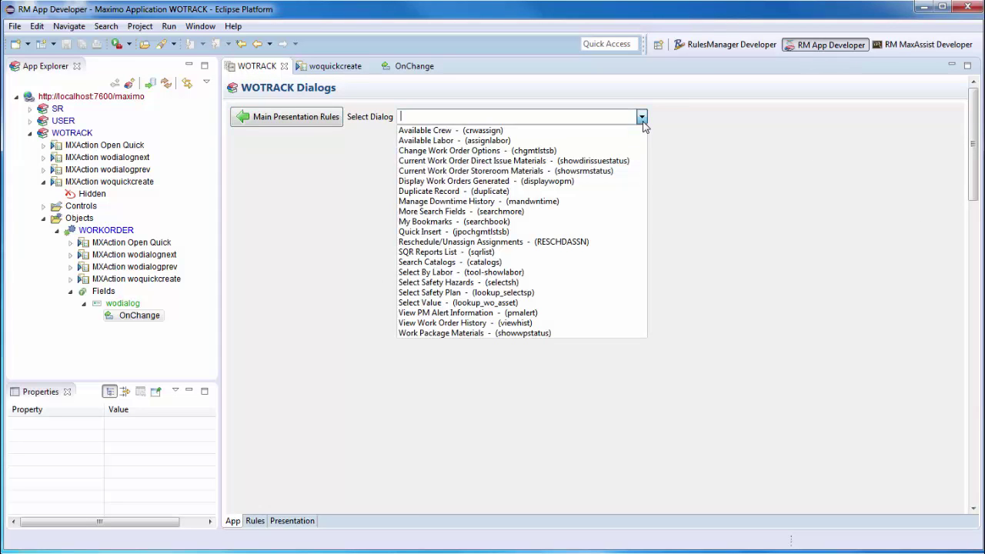
left_click(449, 232)
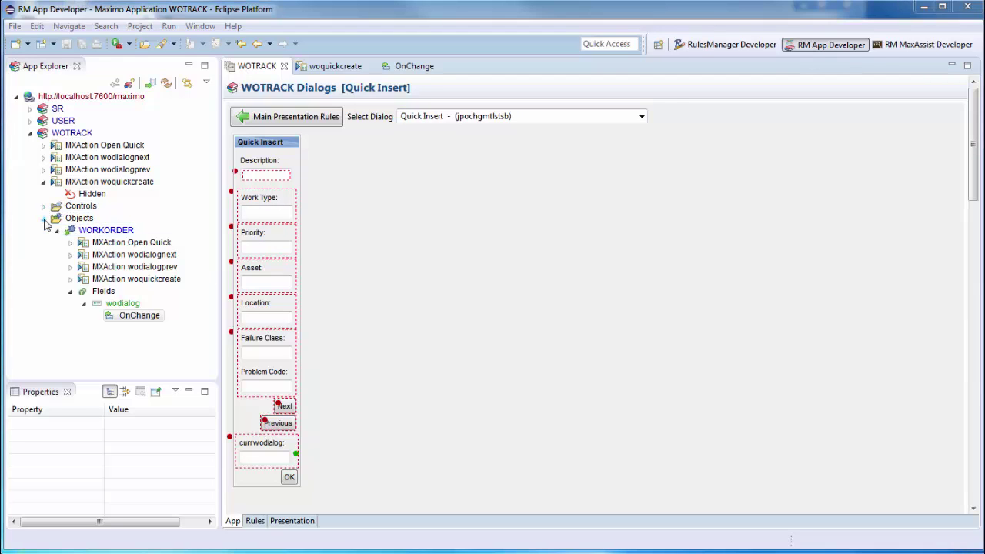
double_click(94, 159)
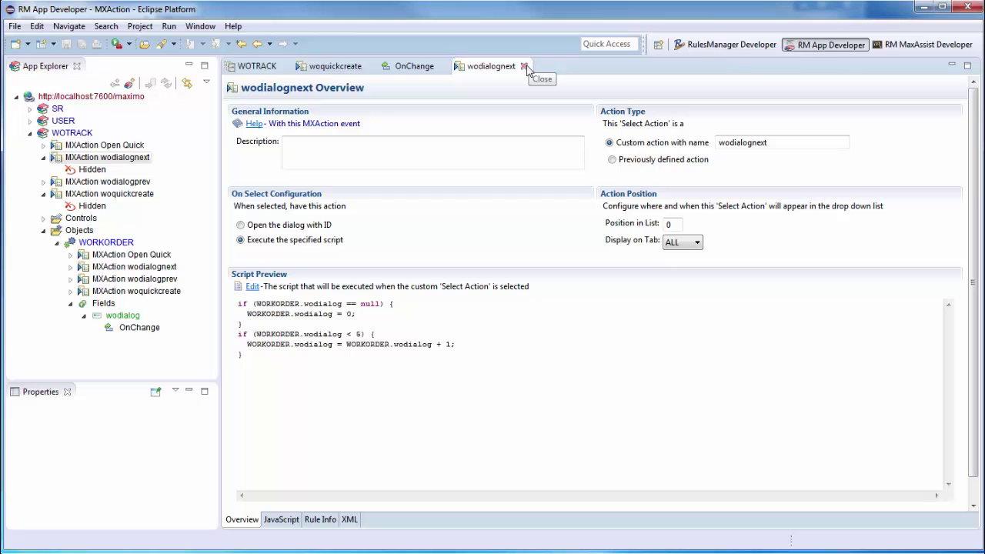
left_click(524, 67)
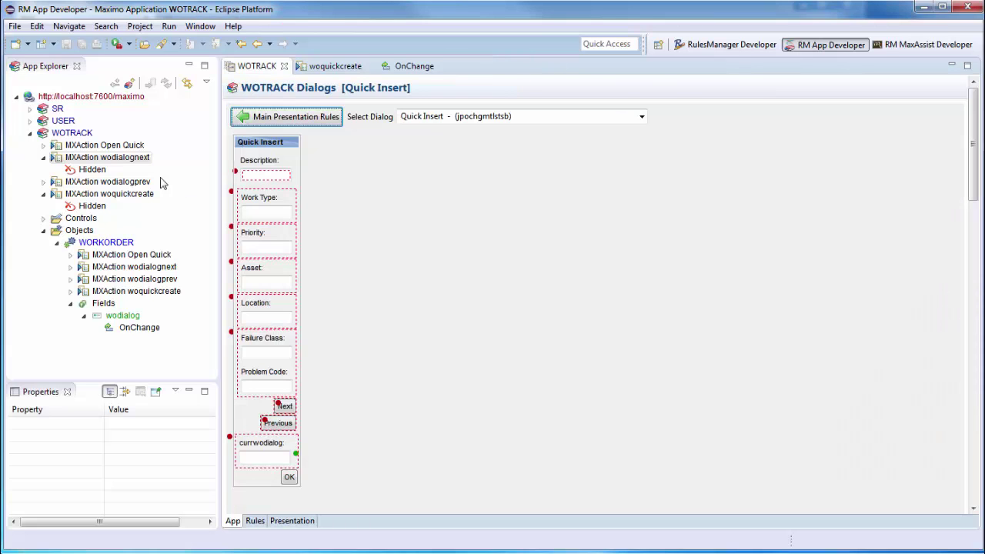
left_click(44, 157)
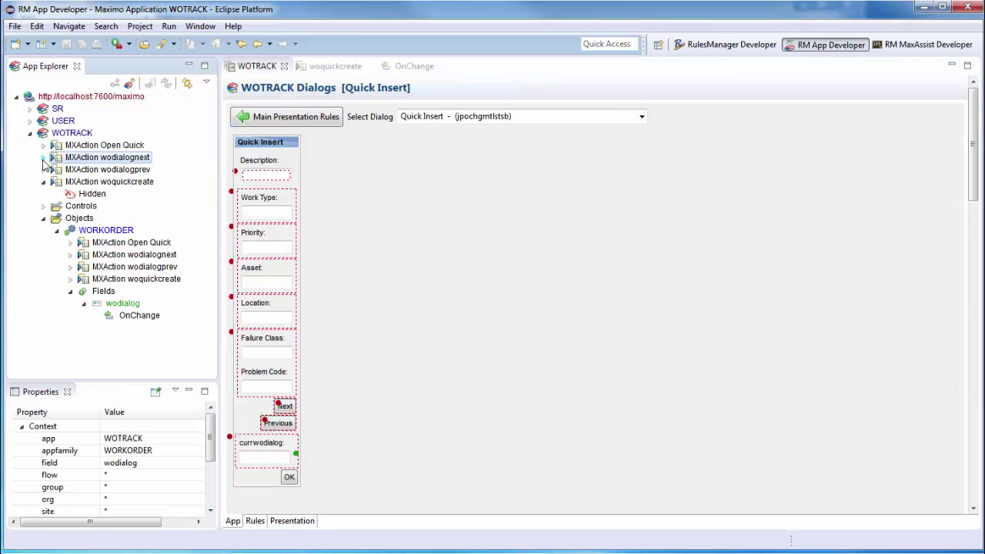
- Open the wodialog OnChange script and the Hidden condition for control a0002
double_click(127, 315)
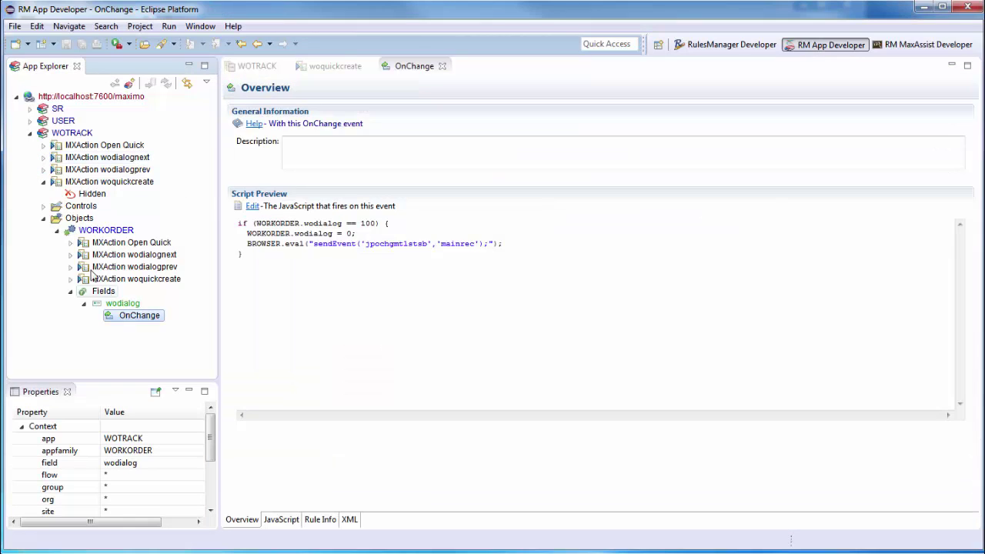
left_click(42, 212)
left_click(41, 208)
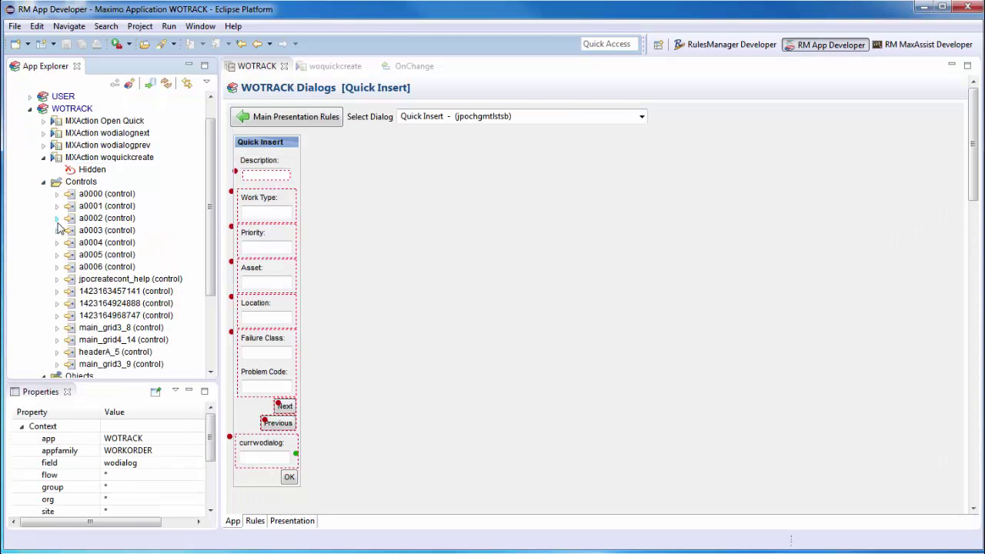
left_click(57, 219)
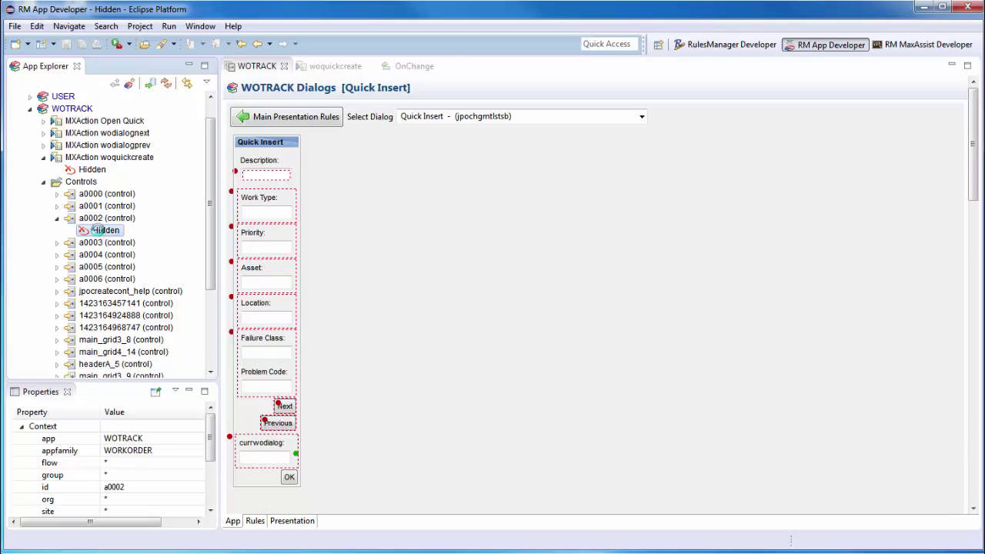
double_click(105, 230)
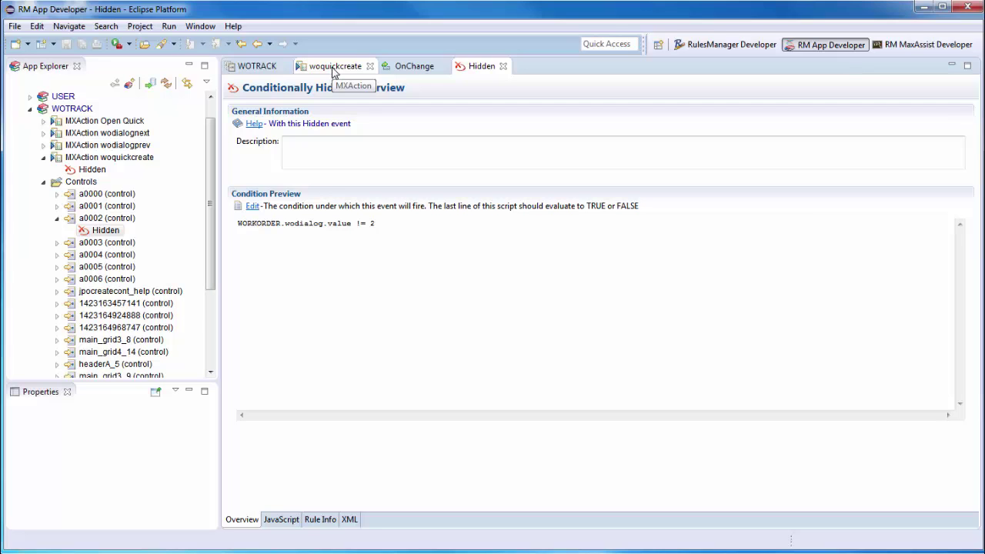
- Inspect the Next button's Hidden condition, then return to the WOTRACK tab
left_click(257, 66)
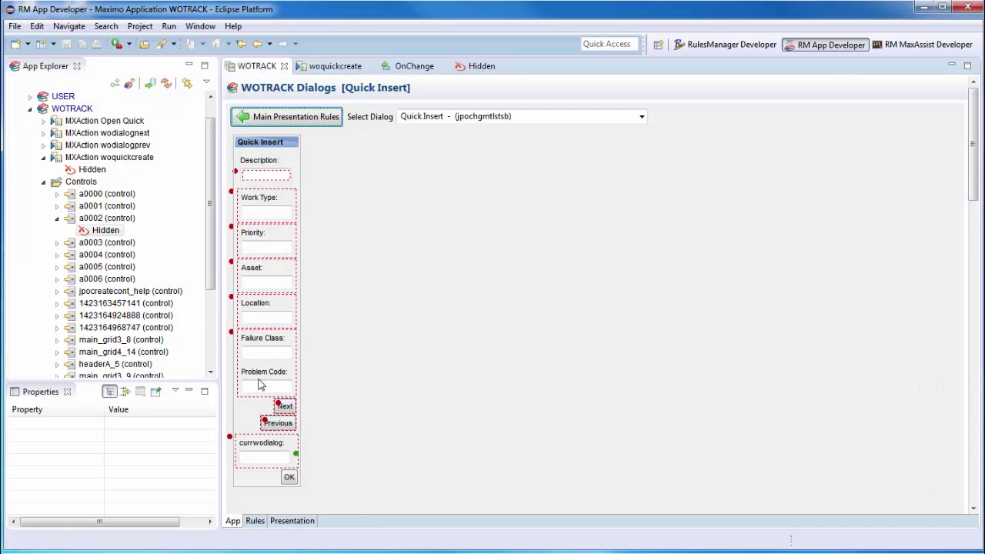
right_click(284, 407)
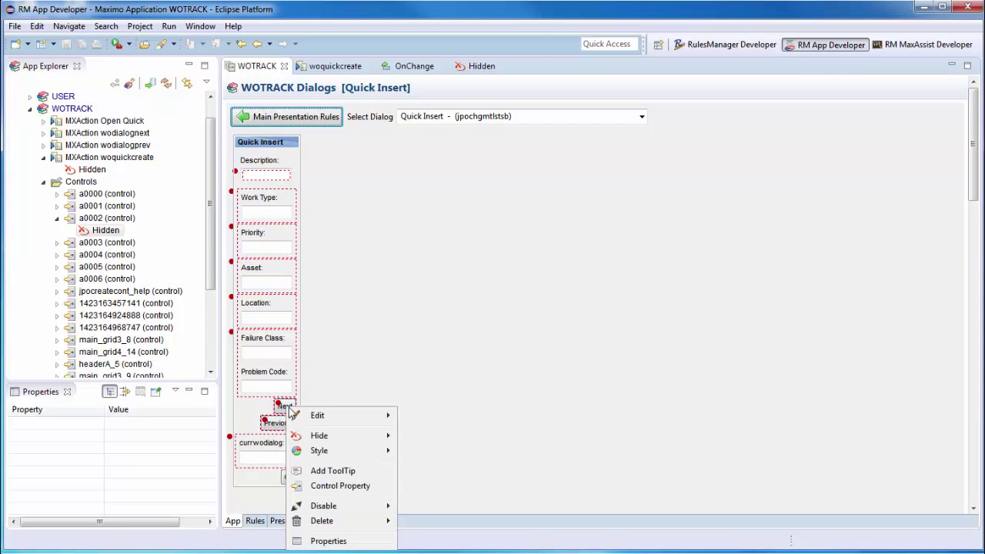
mouse_move(321, 422)
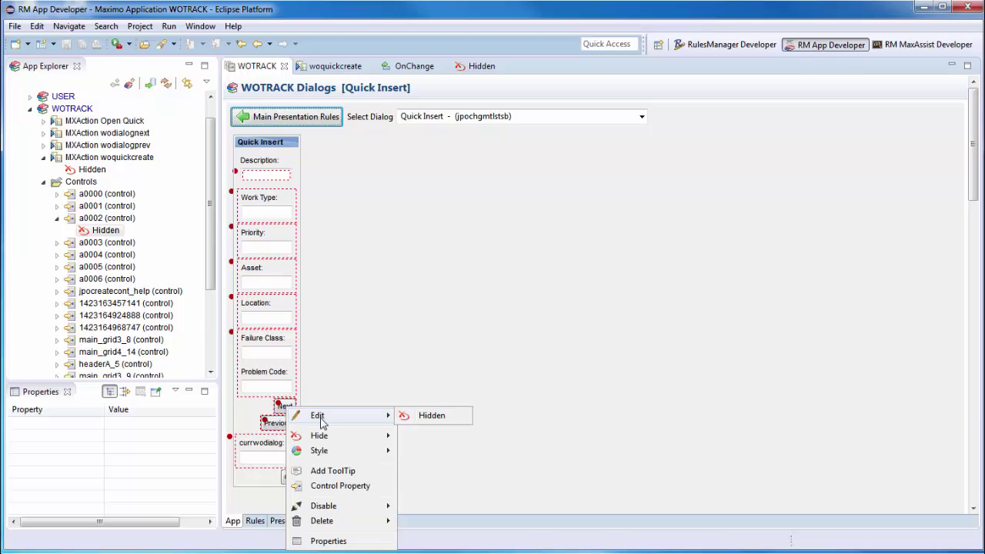
left_click(431, 415)
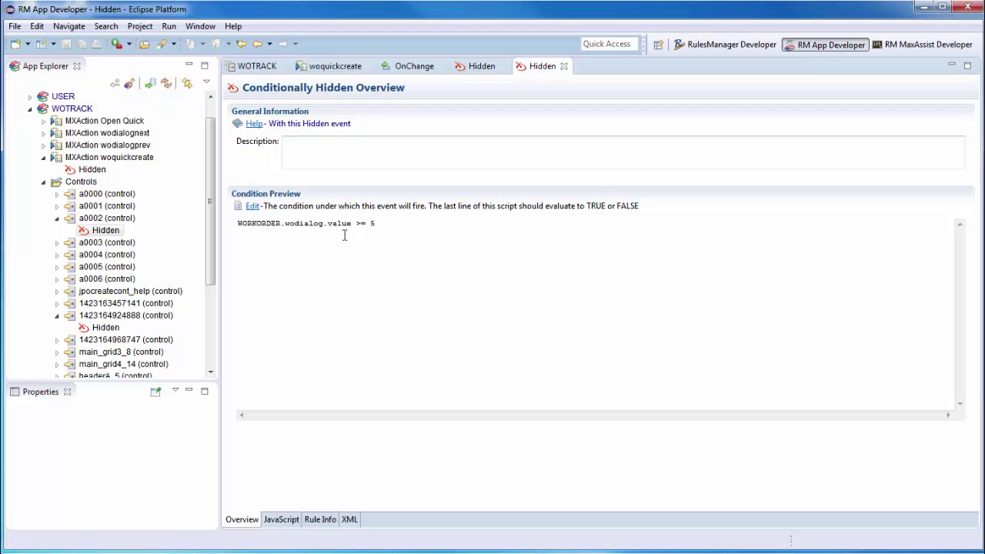
left_click(252, 66)
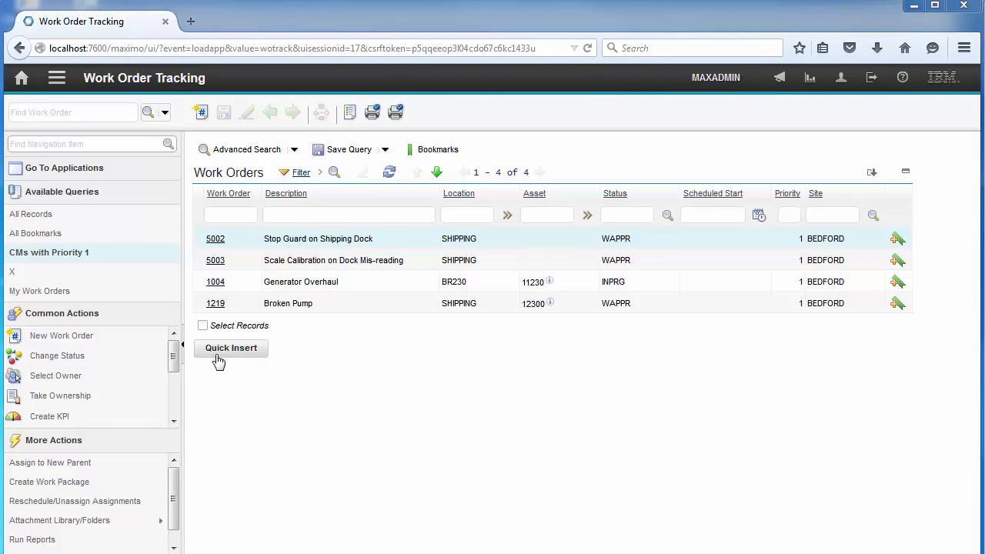
- Start a Quick Insert work order with description 'Description' and advance to the Work Type field
left_click(218, 359)
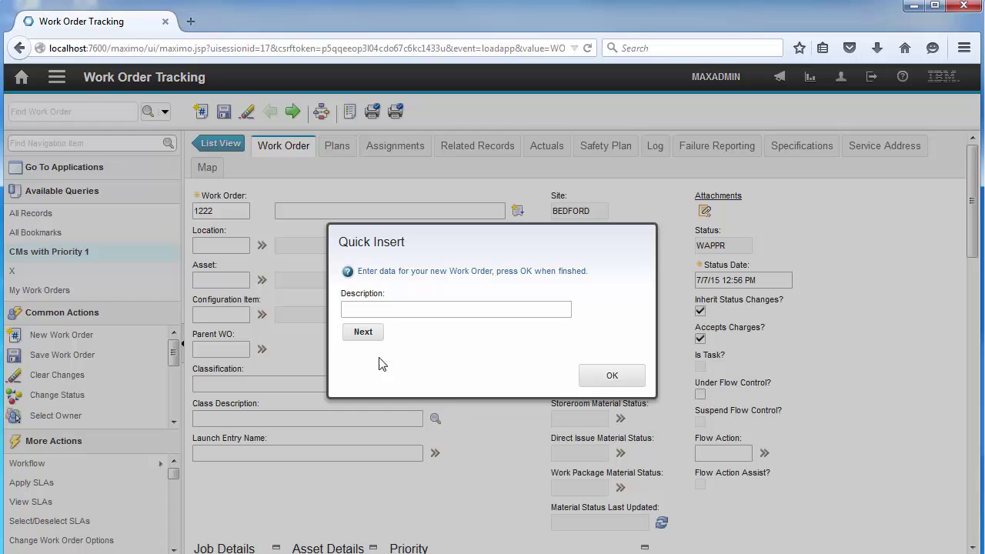
left_click(417, 316)
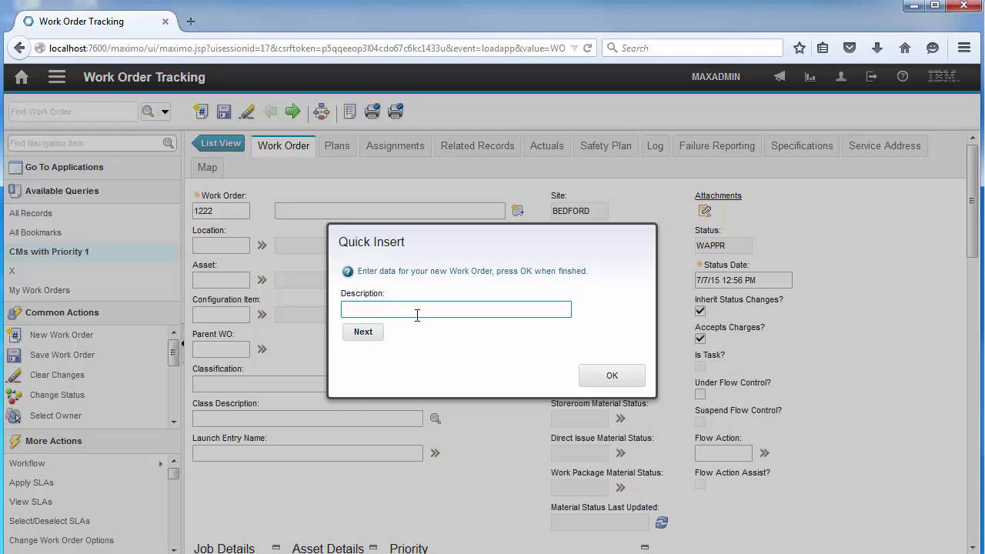
type("Description")
key("Tab")
left_click(358, 333)
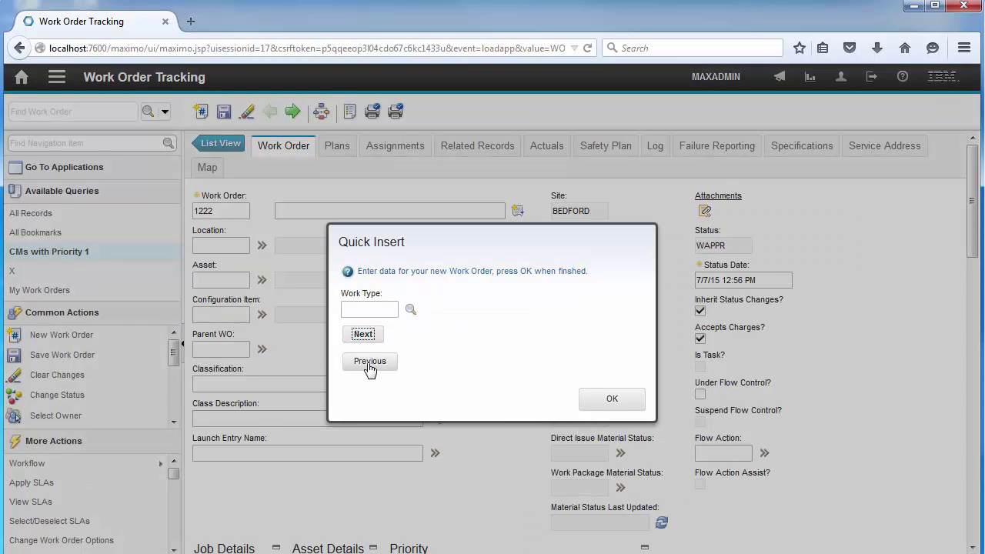
left_click(377, 310)
- Step past Work Type and Priority, enter asset 12345, and move through Location to Failure Class
key("Tab")
left_click(377, 336)
left_click(372, 312)
left_click(363, 336)
type("12345")
key("Tab")
left_click(368, 336)
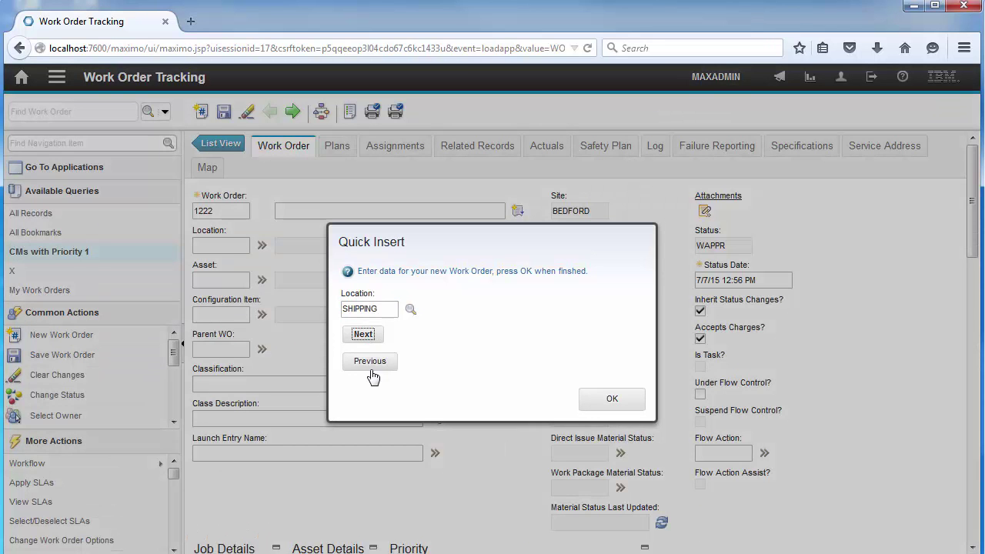
left_click(369, 366)
left_click(369, 366)
left_click(363, 335)
left_click(363, 336)
left_click(363, 336)
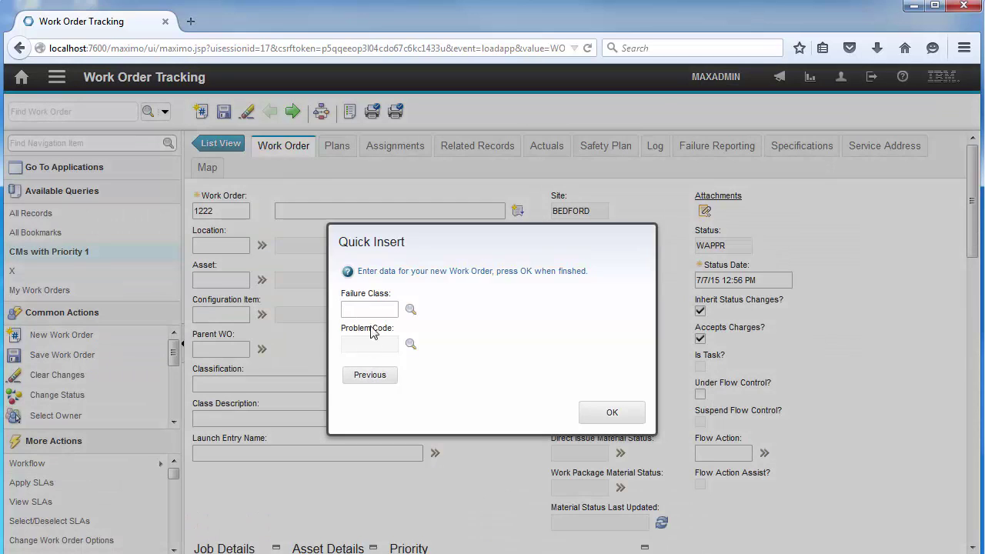
- Set failure class PUMPS and problem code LOWPRES, then create the work order
left_click(381, 310)
type("pumps")
key("Tab")
left_click(411, 344)
left_click(377, 310)
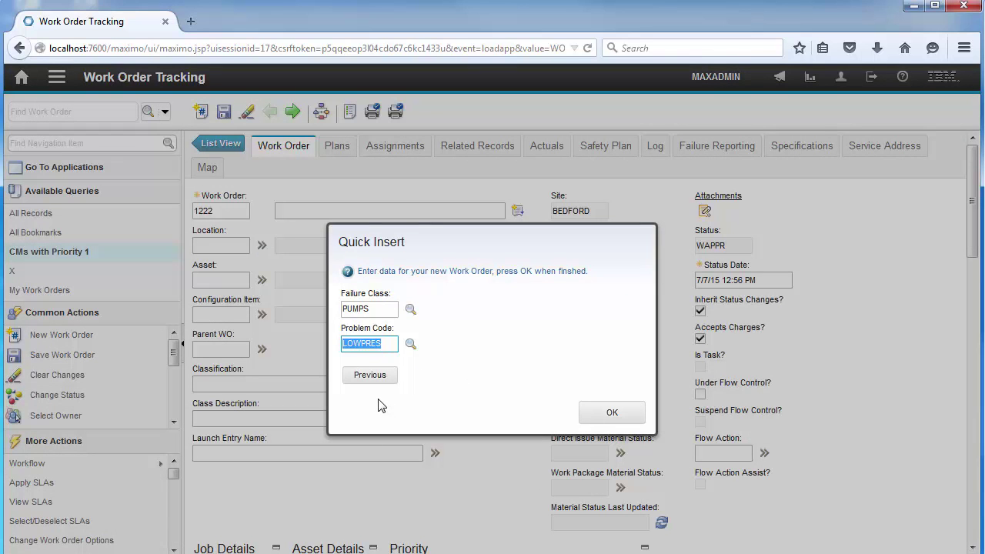
left_click(369, 375)
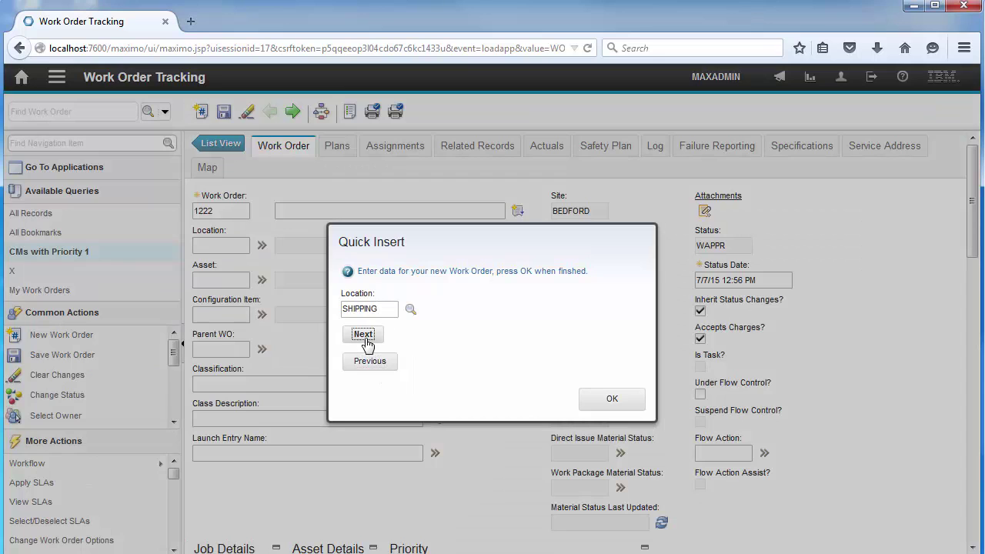
left_click(363, 335)
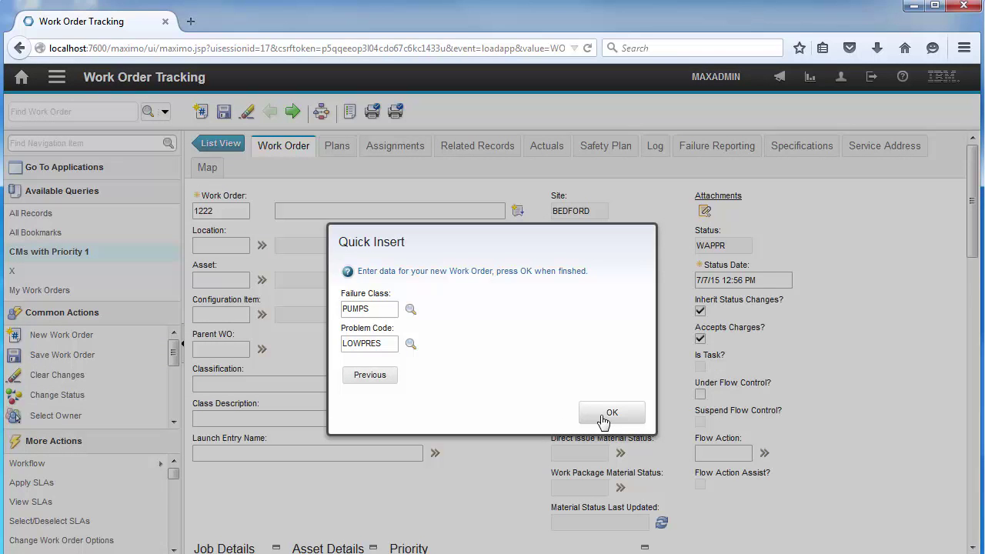
left_click(608, 414)
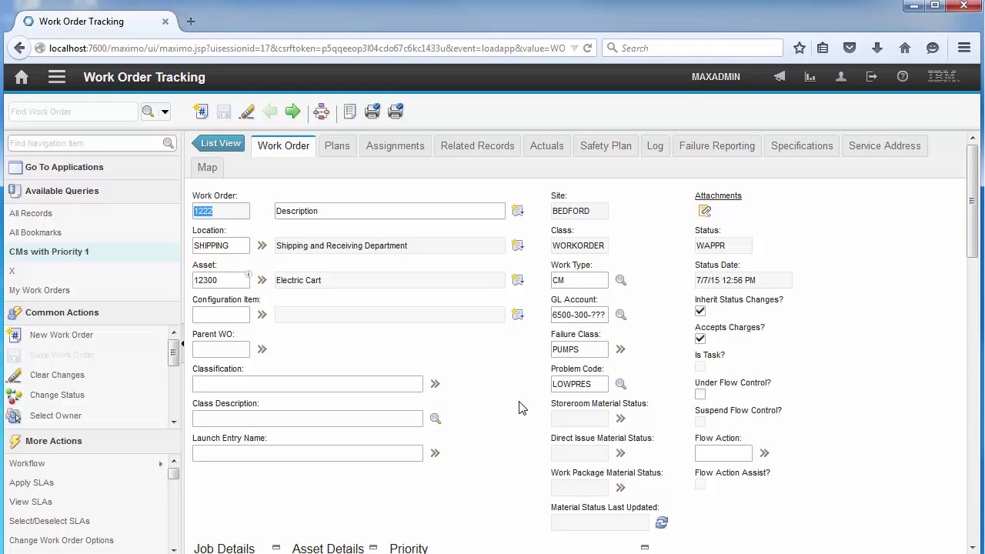